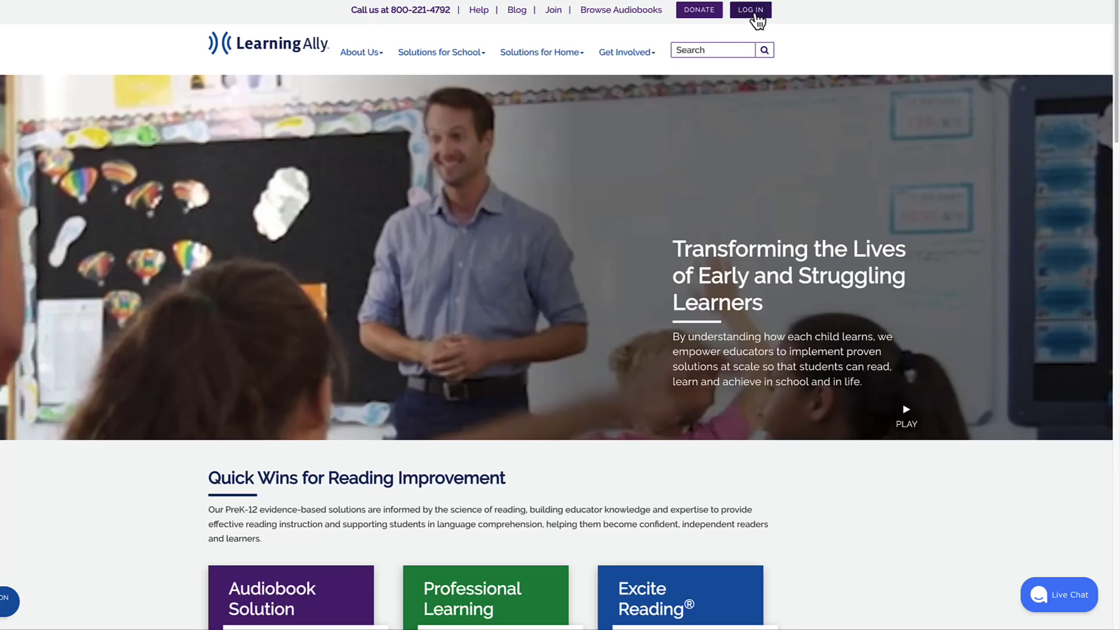
# Log in to the educator account on the member login page with the username and password
pyautogui.click(752, 10)
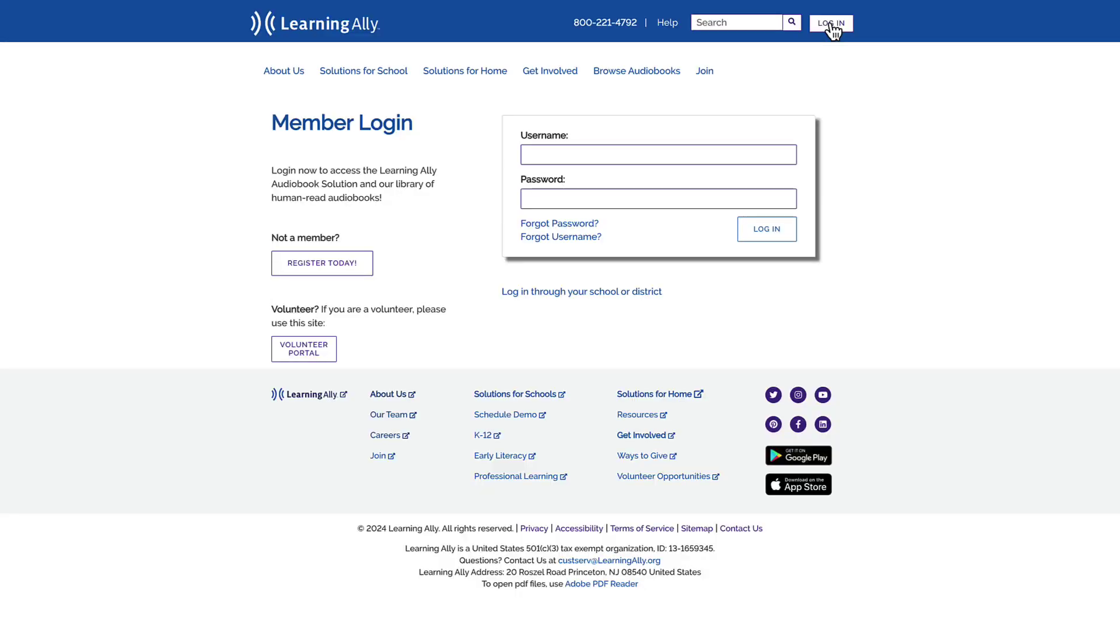
pyautogui.click(625, 157)
pyautogui.write('username')
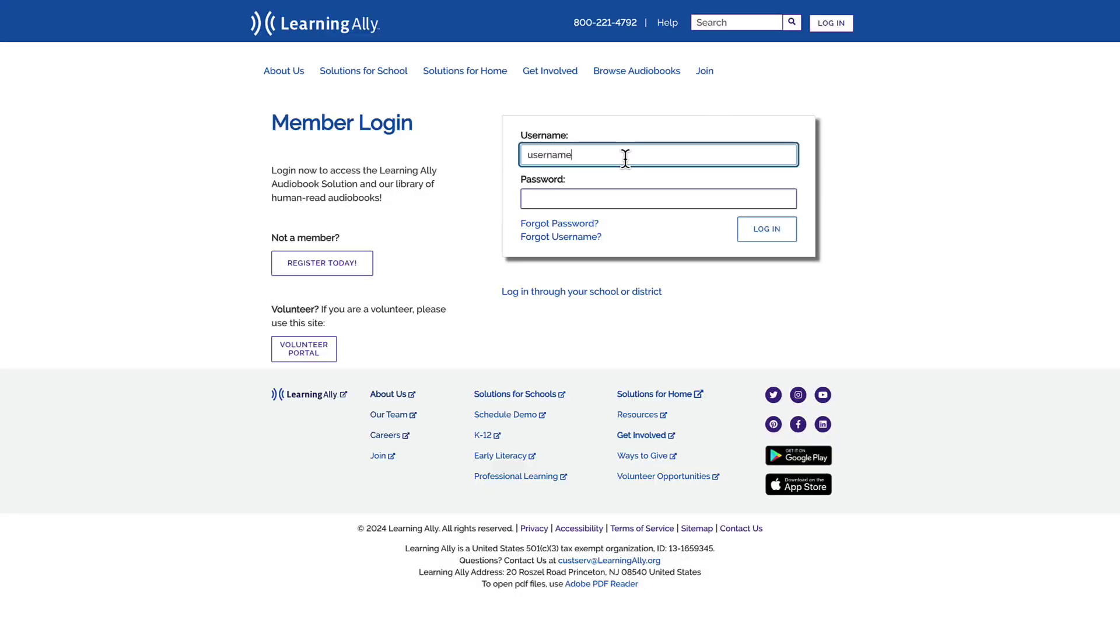
pyautogui.press('Tab')
pyautogui.write('••••')
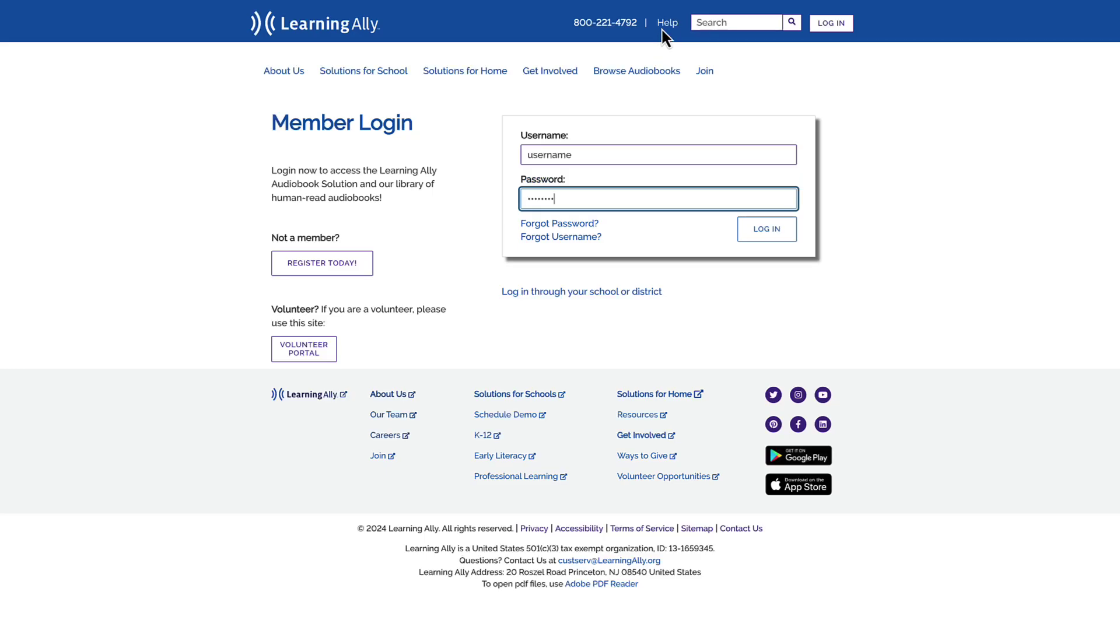
pyautogui.click(667, 25)
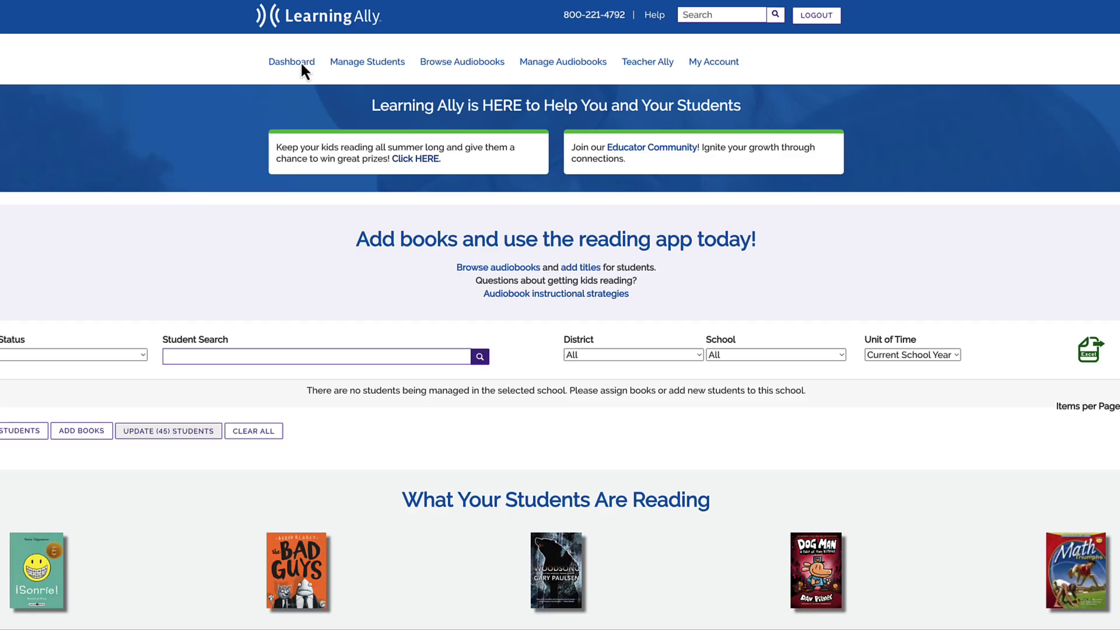
# In Manage Students, filter the student list to Active status and search
pyautogui.click(377, 68)
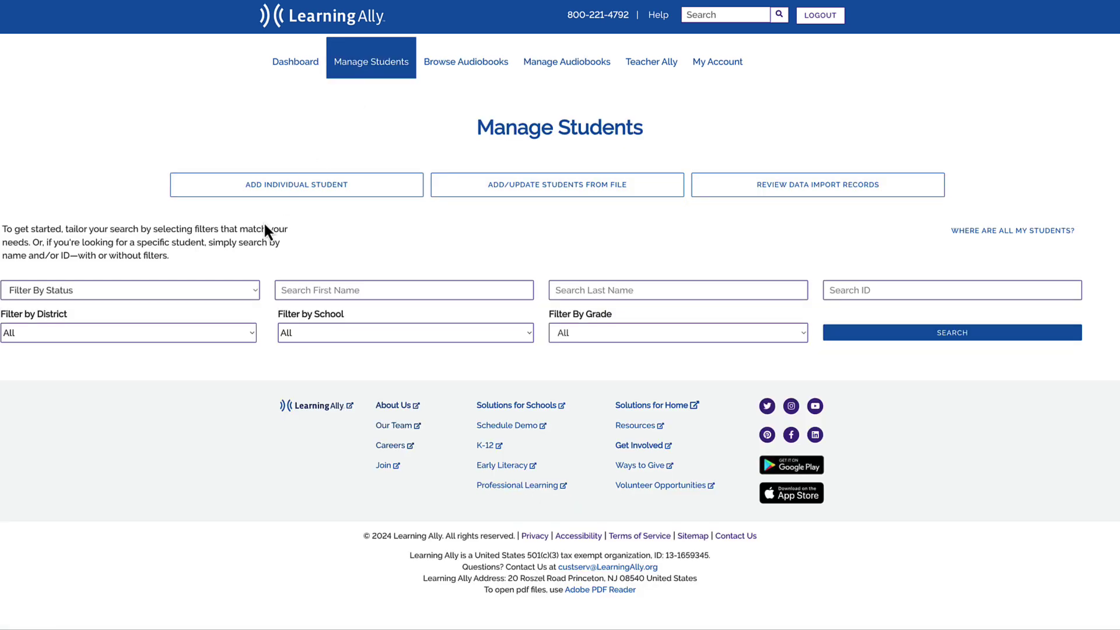
pyautogui.click(236, 296)
pyautogui.click(235, 301)
pyautogui.click(230, 317)
pyautogui.click(919, 334)
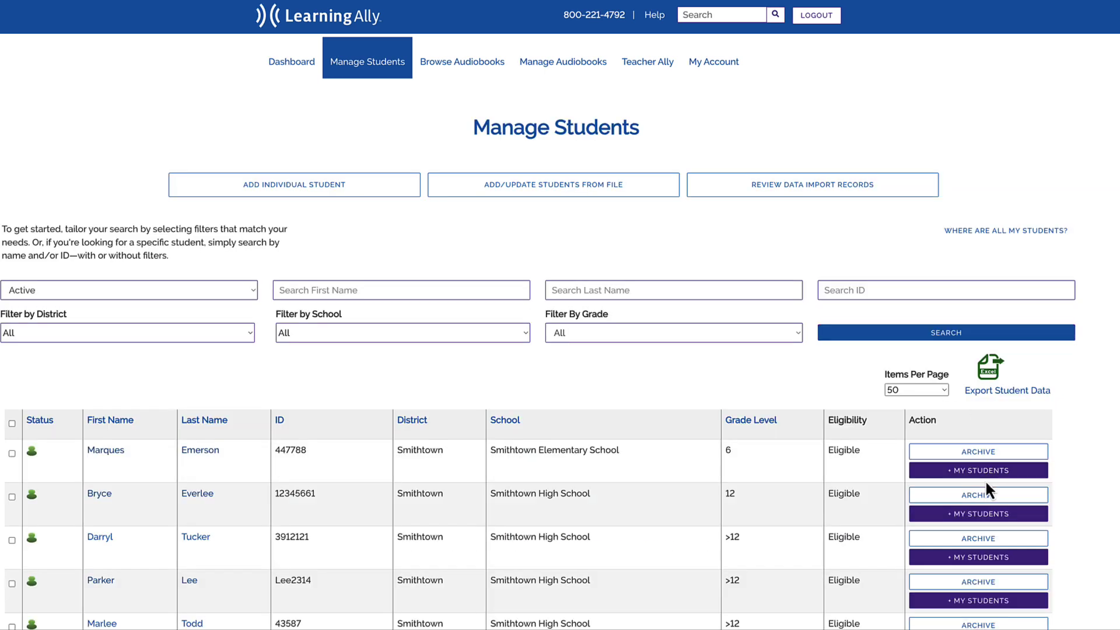
# Add the listed students to My Students
pyautogui.click(988, 514)
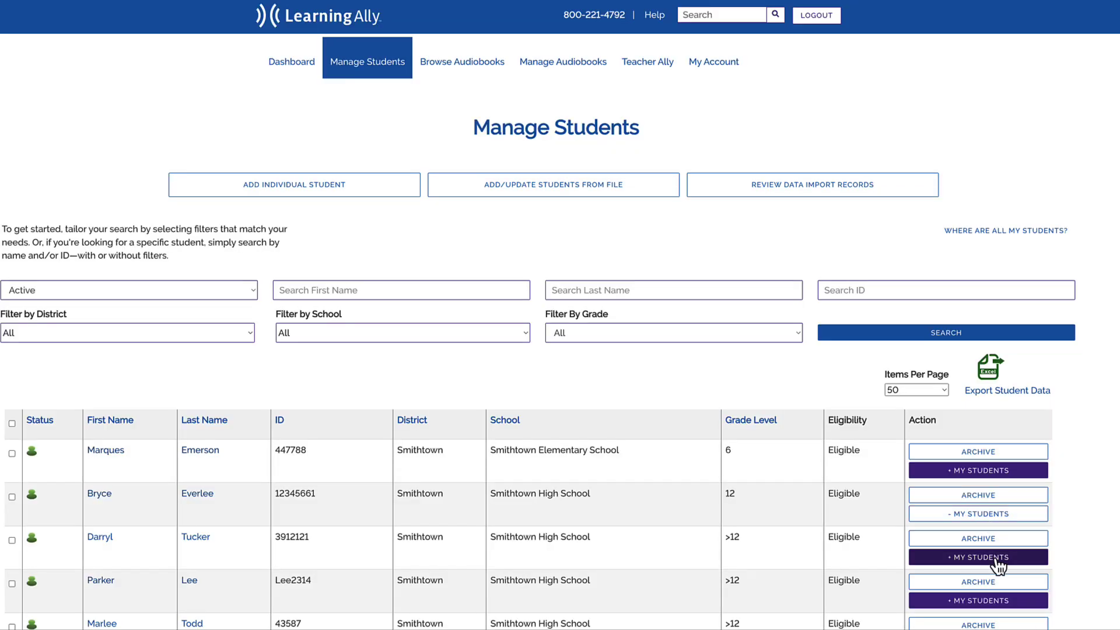
pyautogui.click(998, 558)
pyautogui.click(994, 602)
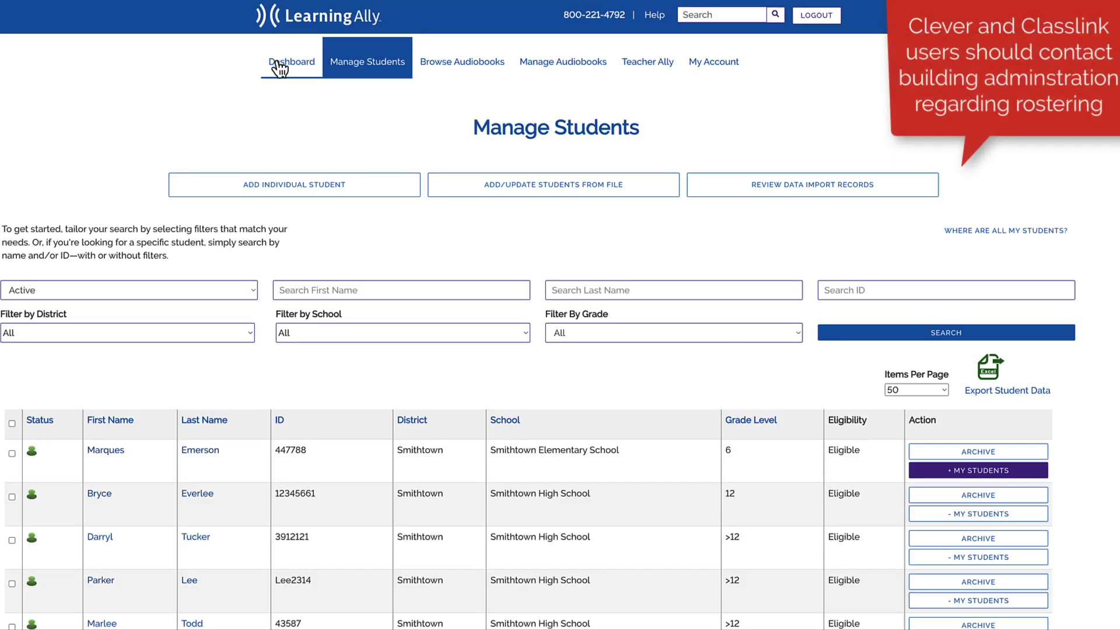
# Look at the add-one-student form, then the page for importing students from a file
pyautogui.click(315, 197)
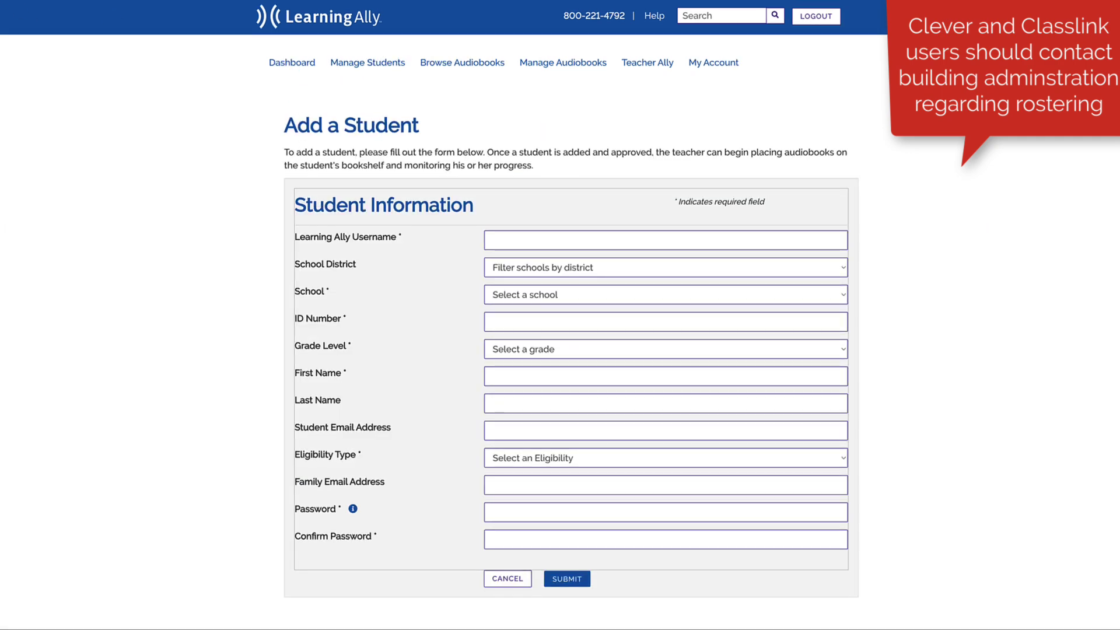
pyautogui.click(368, 62)
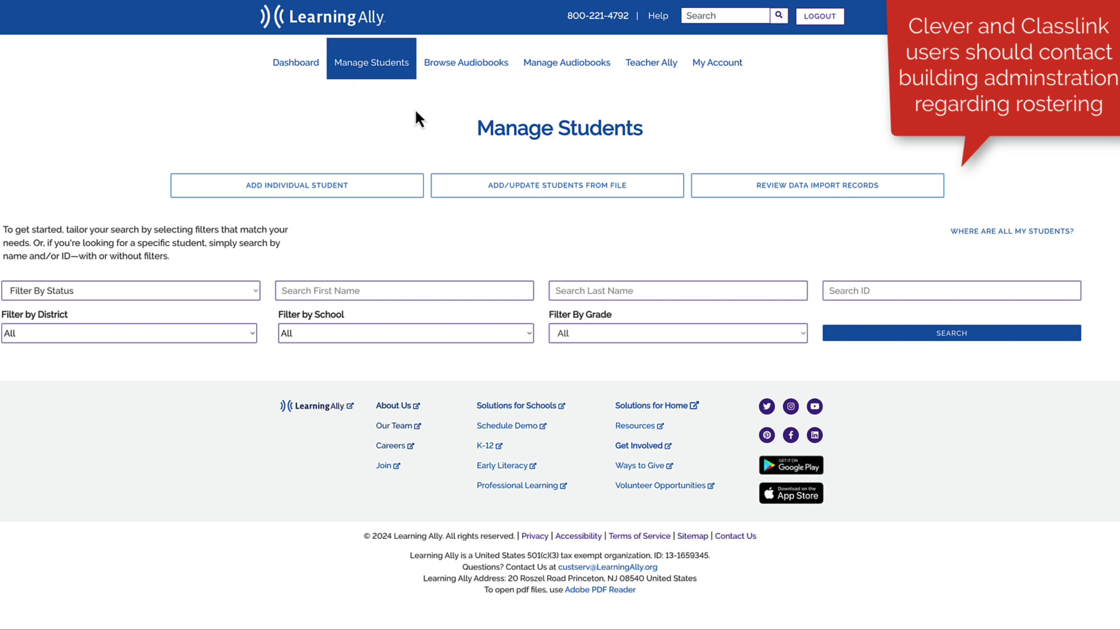
pyautogui.click(508, 187)
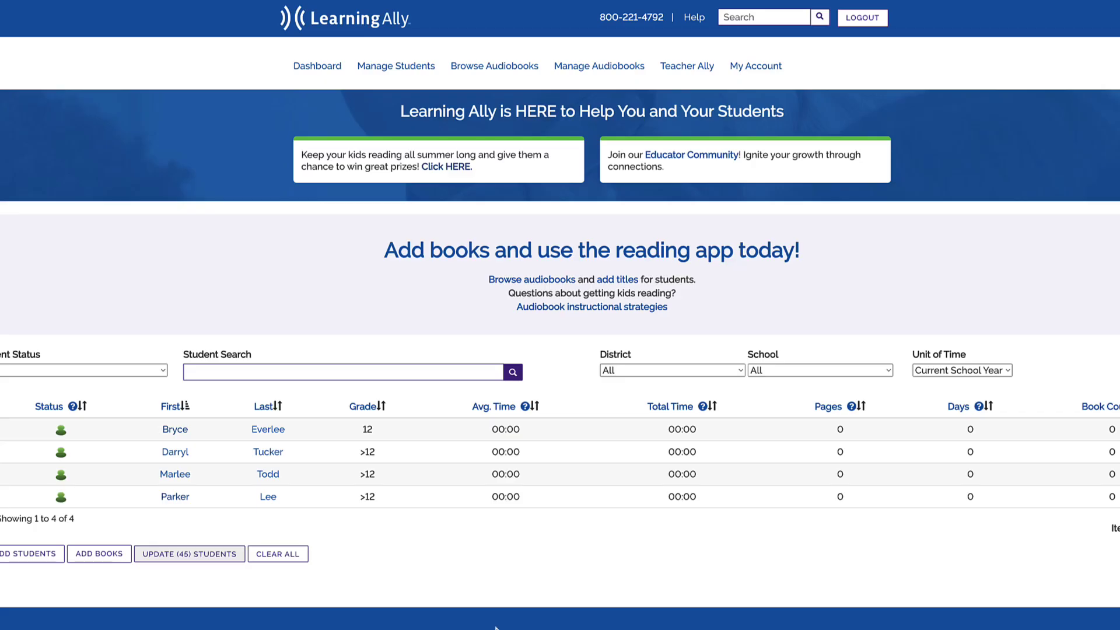
# Search the audiobook catalogue for 'Esperanza Rising' and open its details
pyautogui.click(496, 67)
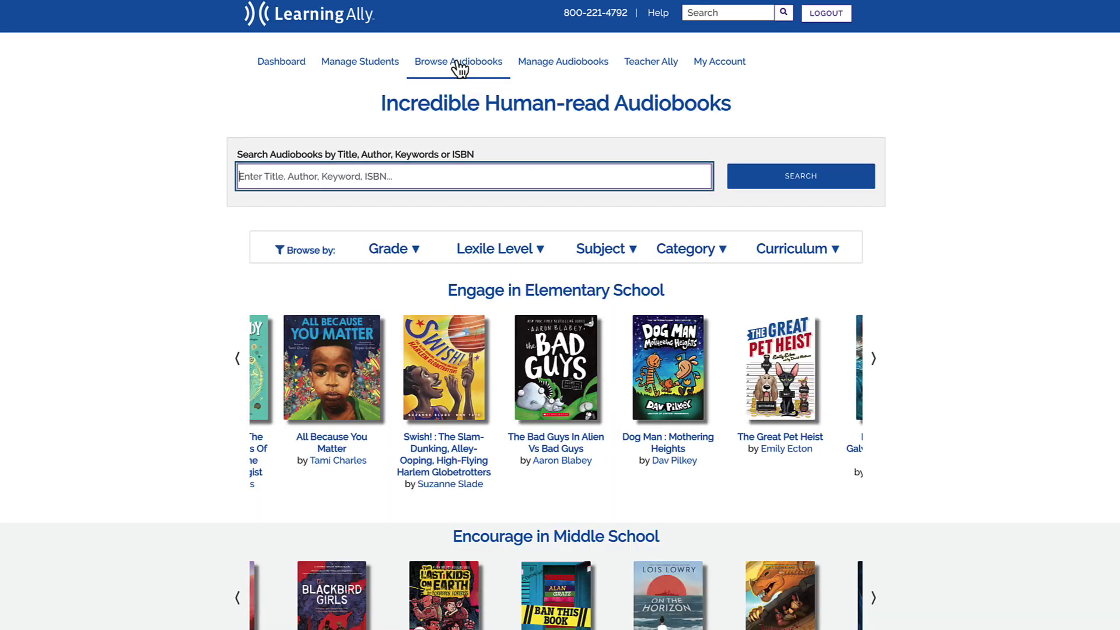
pyautogui.click(363, 175)
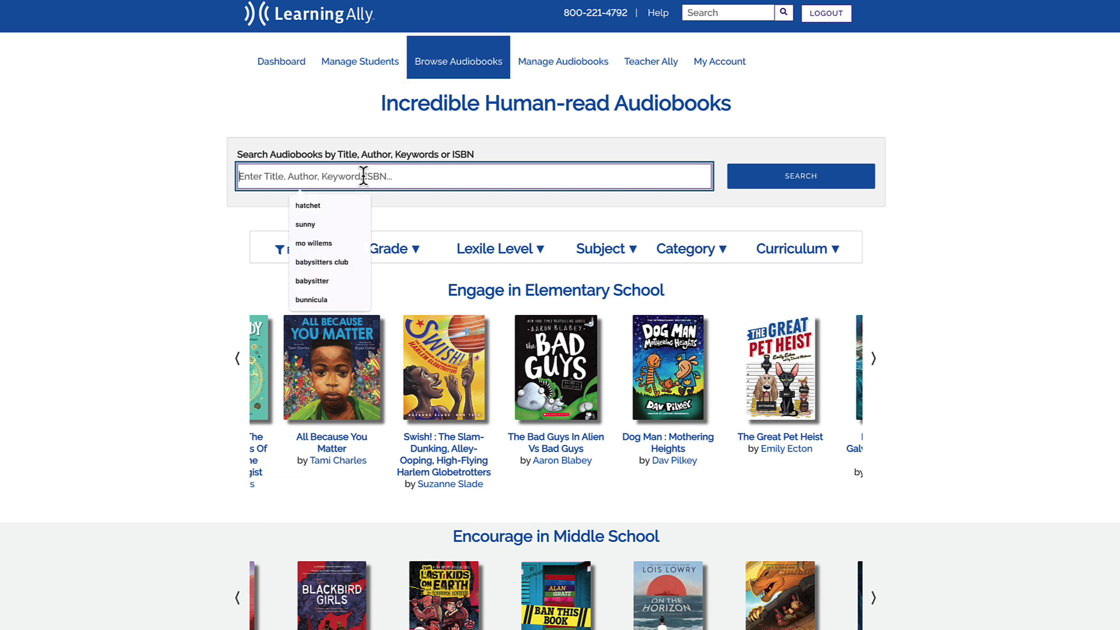
pyautogui.write('Esperanza')
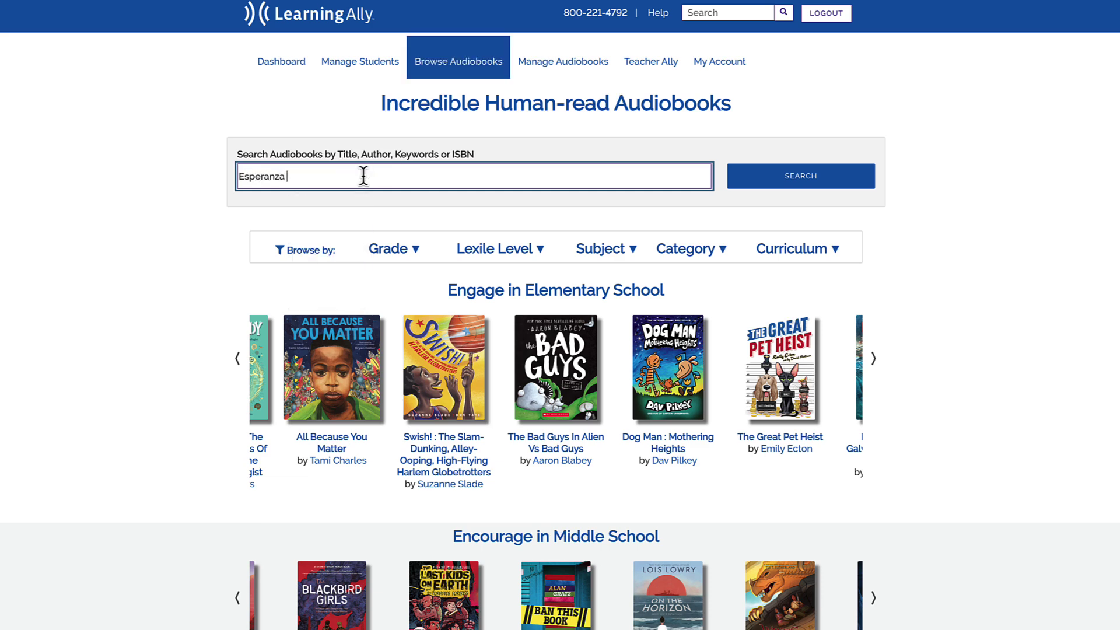
pyautogui.write(' Rising')
pyautogui.click(787, 183)
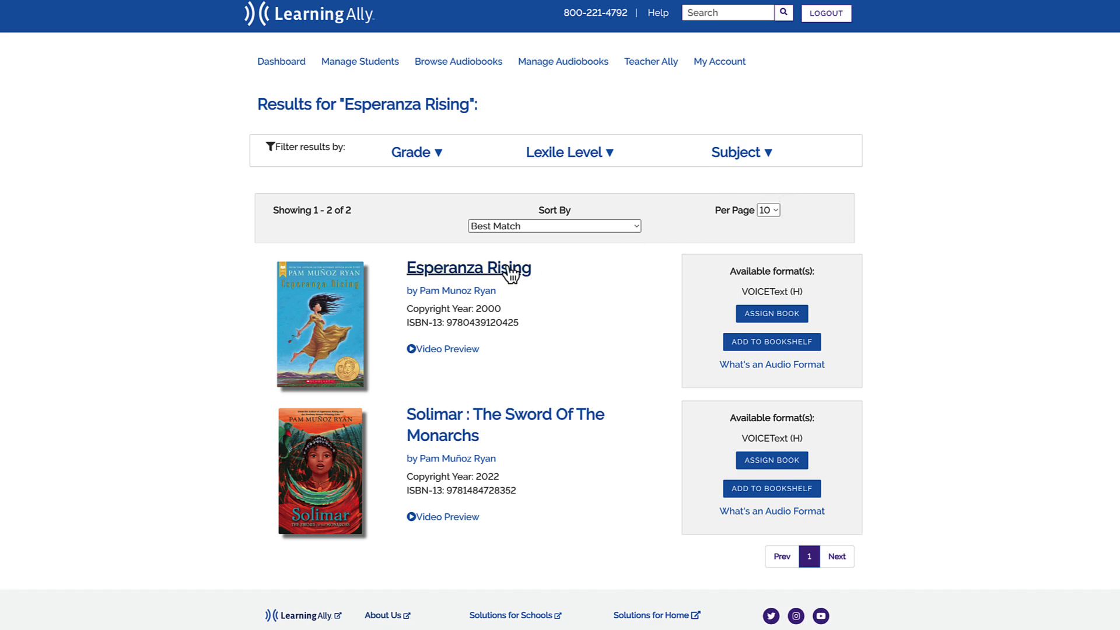
pyautogui.click(491, 273)
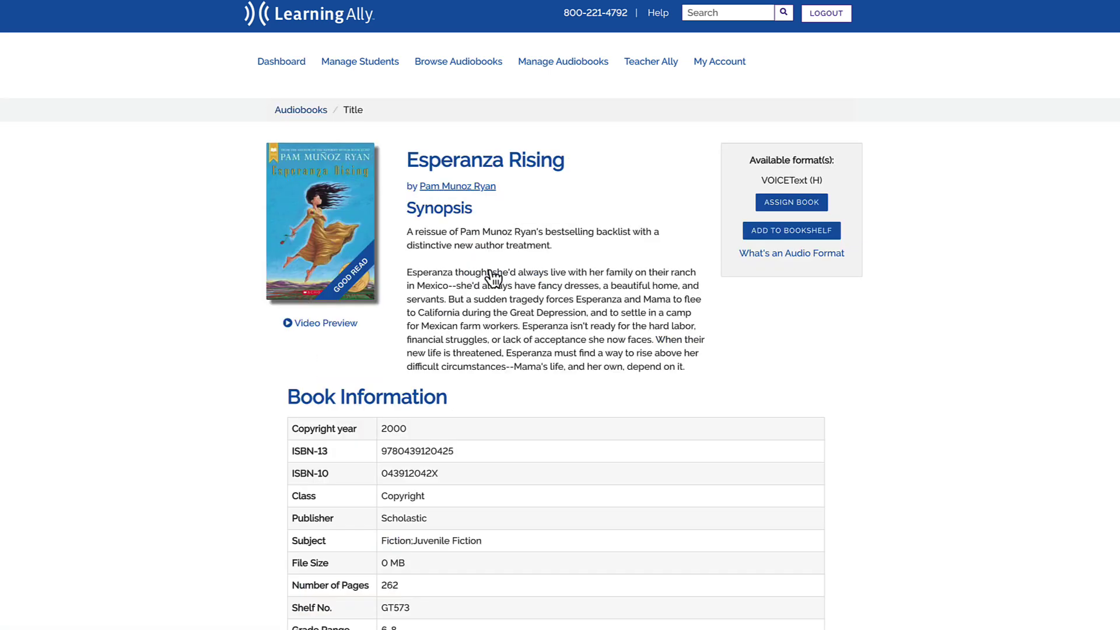
# Assign Esperanza Rising to two students and put it on the bookshelf
pyautogui.click(766, 204)
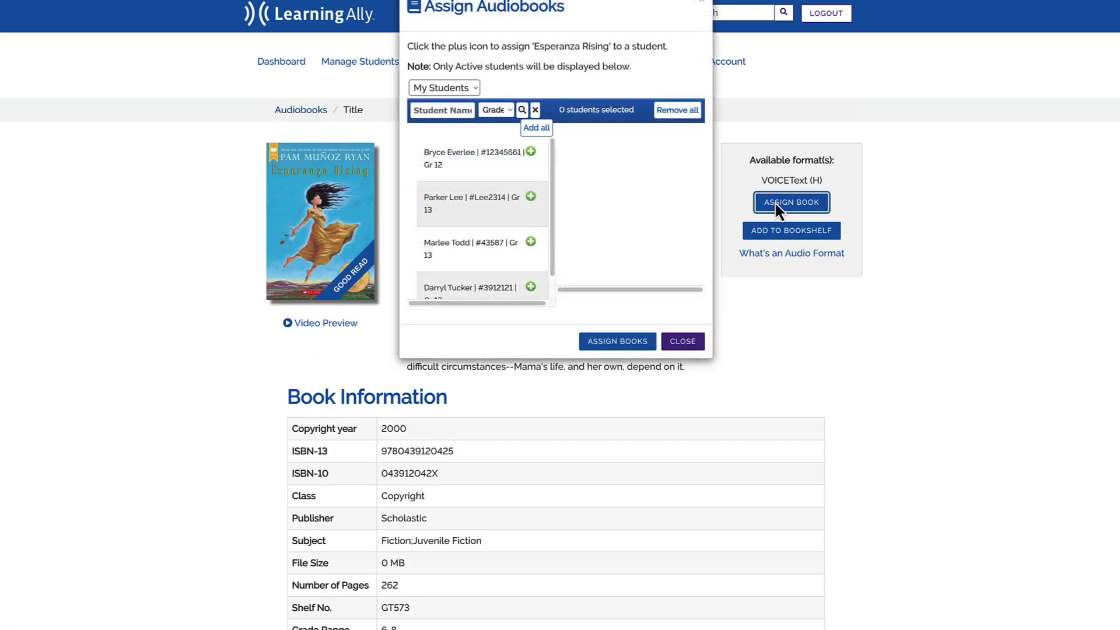
pyautogui.click(530, 152)
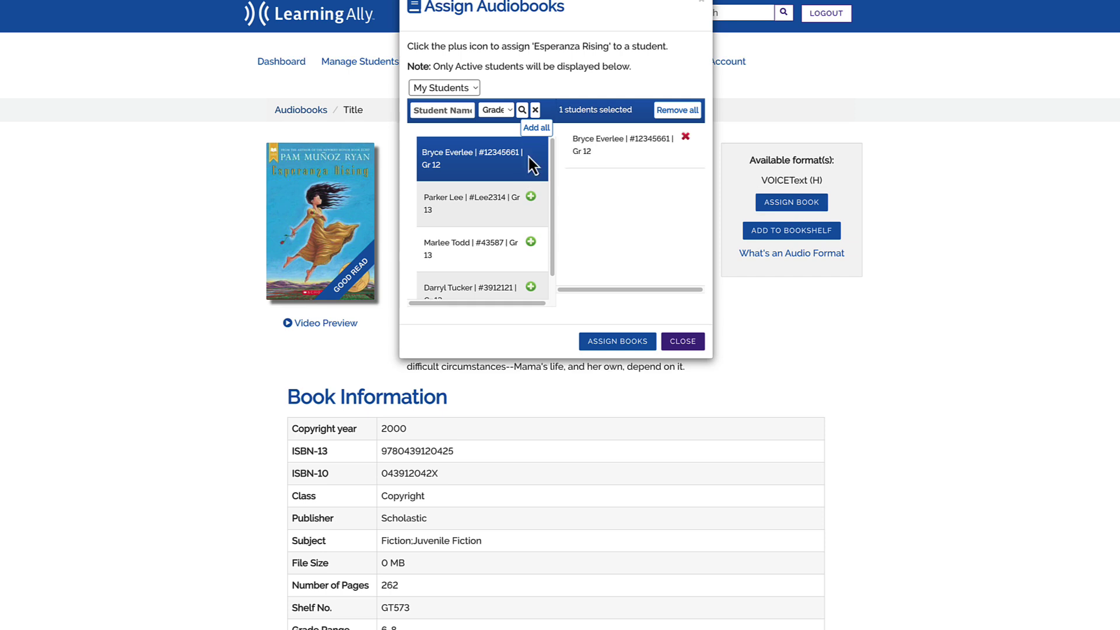
pyautogui.click(531, 198)
pyautogui.click(633, 346)
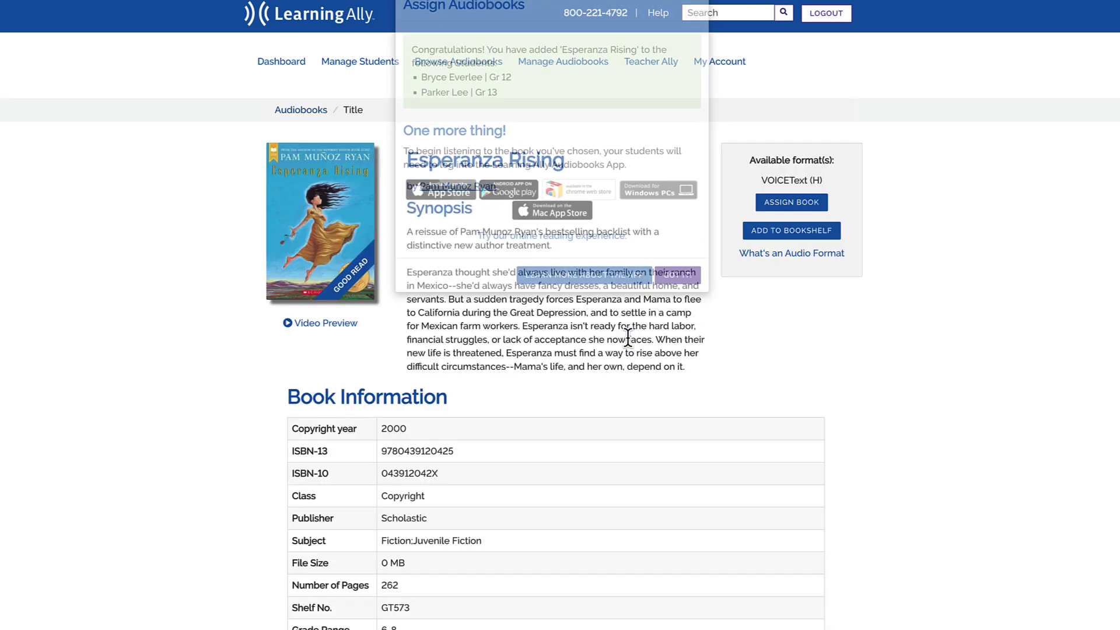
pyautogui.click(676, 275)
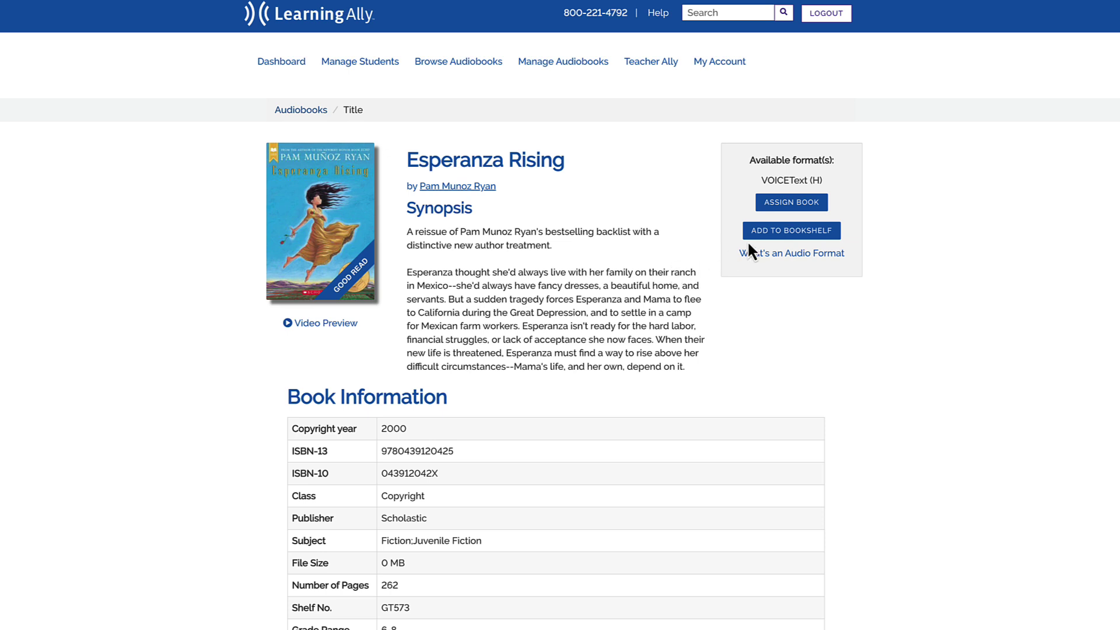
pyautogui.click(792, 232)
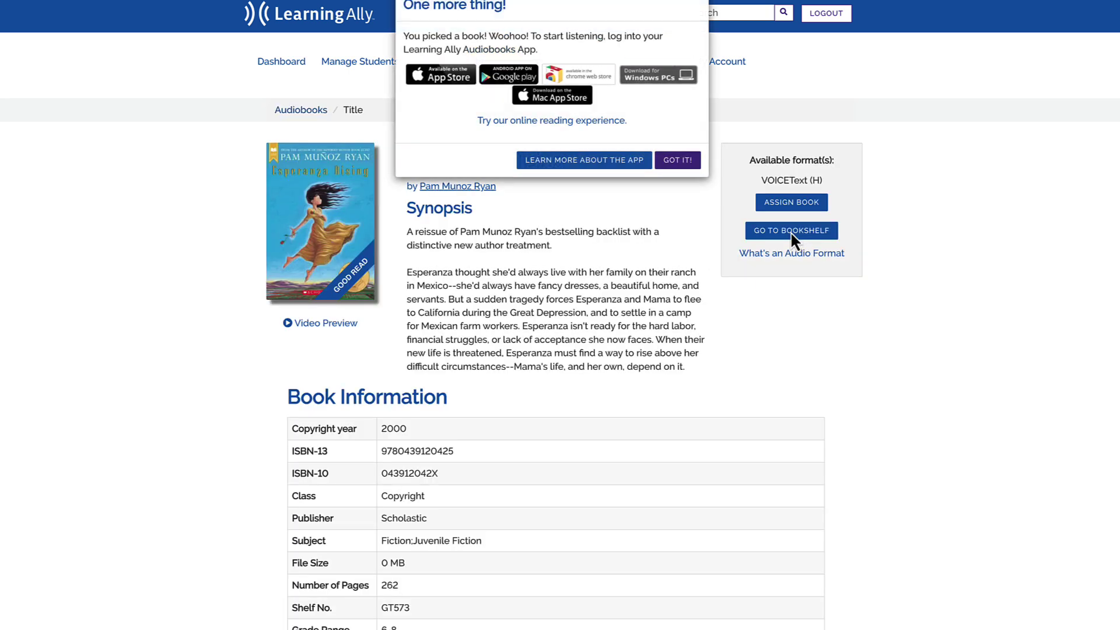
pyautogui.click(674, 163)
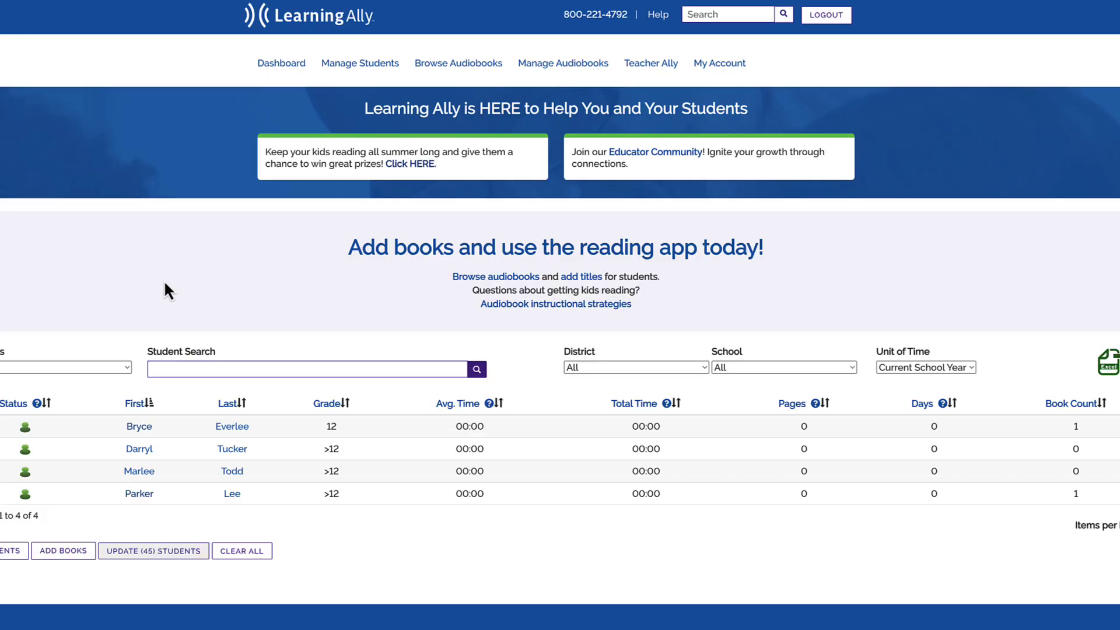
# From Manage Audiobooks, open the bookshelf and start playing Esperanza Rising
pyautogui.click(583, 73)
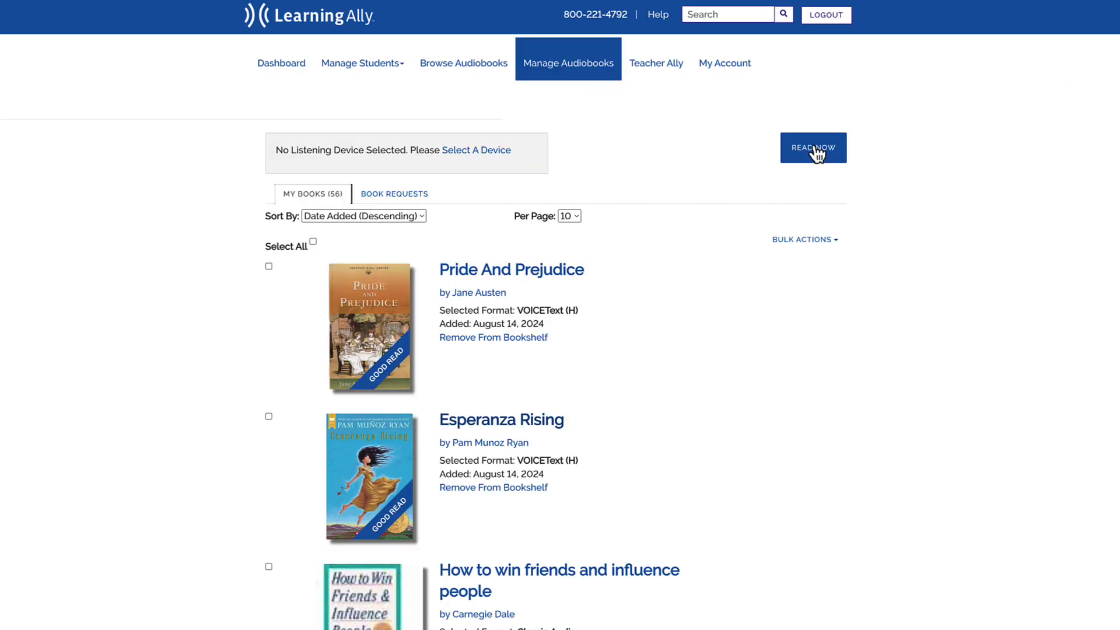
pyautogui.click(826, 156)
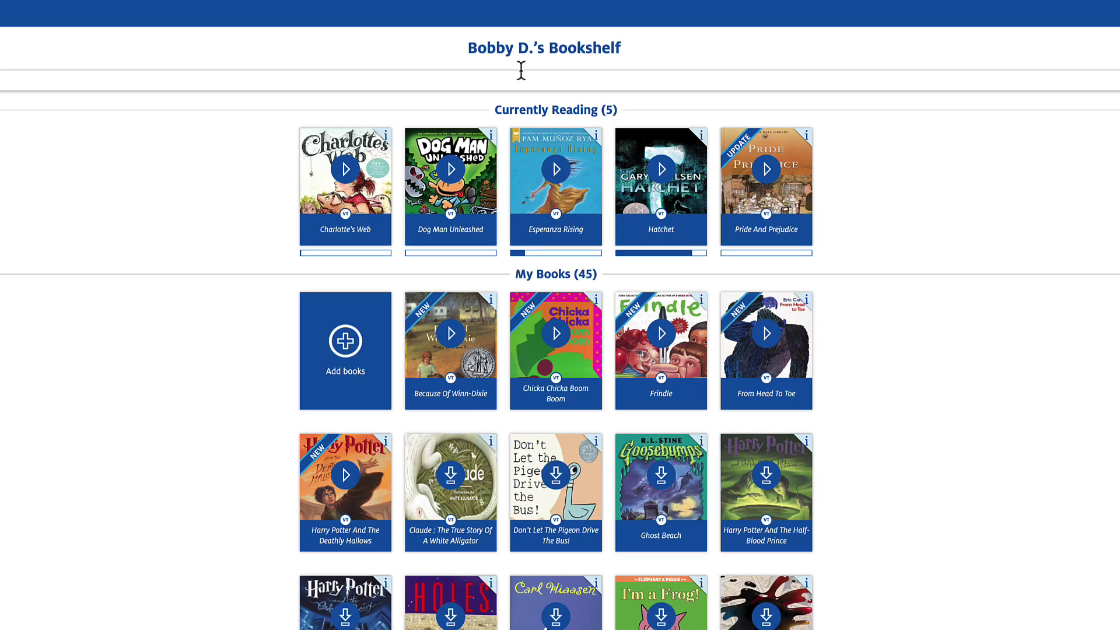
pyautogui.click(561, 171)
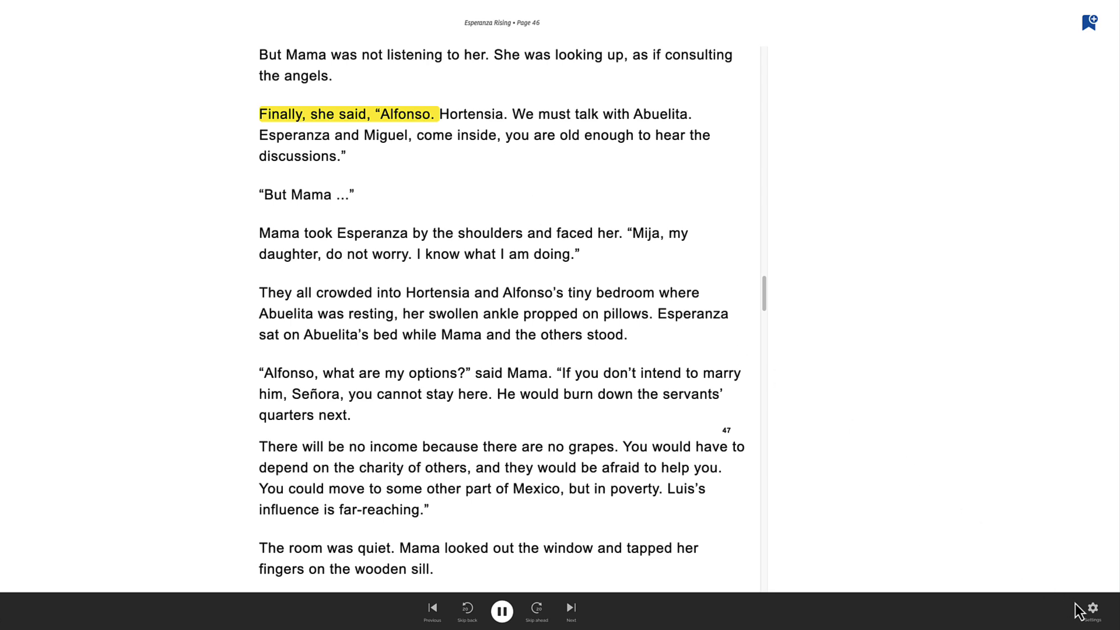
# Review the reader's Playback settings, then the Text display settings
pyautogui.click(1089, 613)
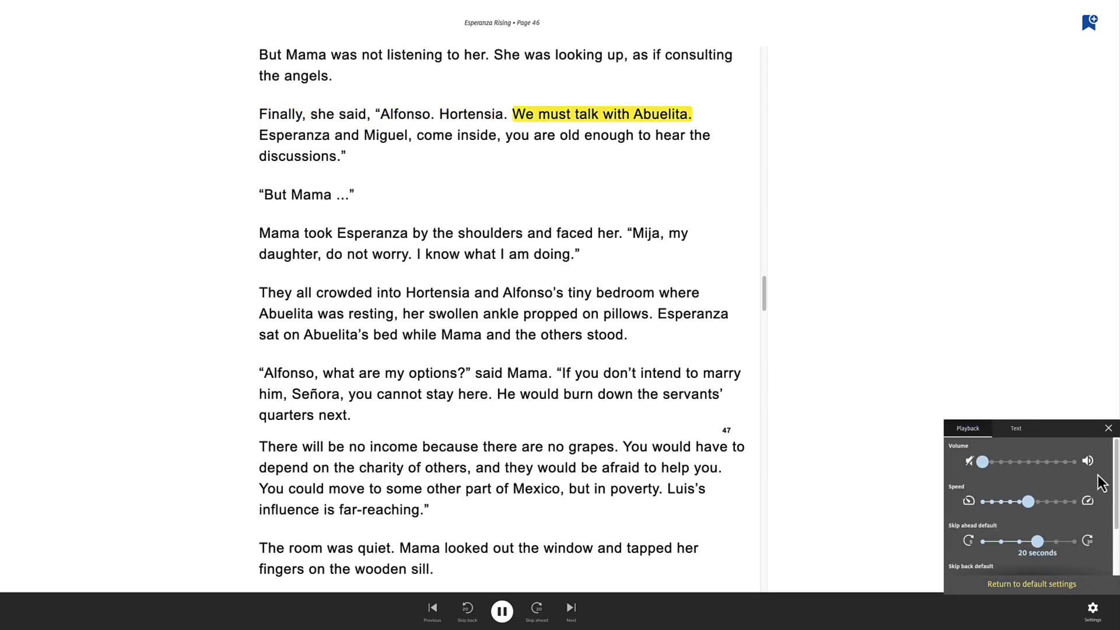
pyautogui.moveTo(1117, 477); pyautogui.dragTo(1117, 528)
pyautogui.click(1013, 432)
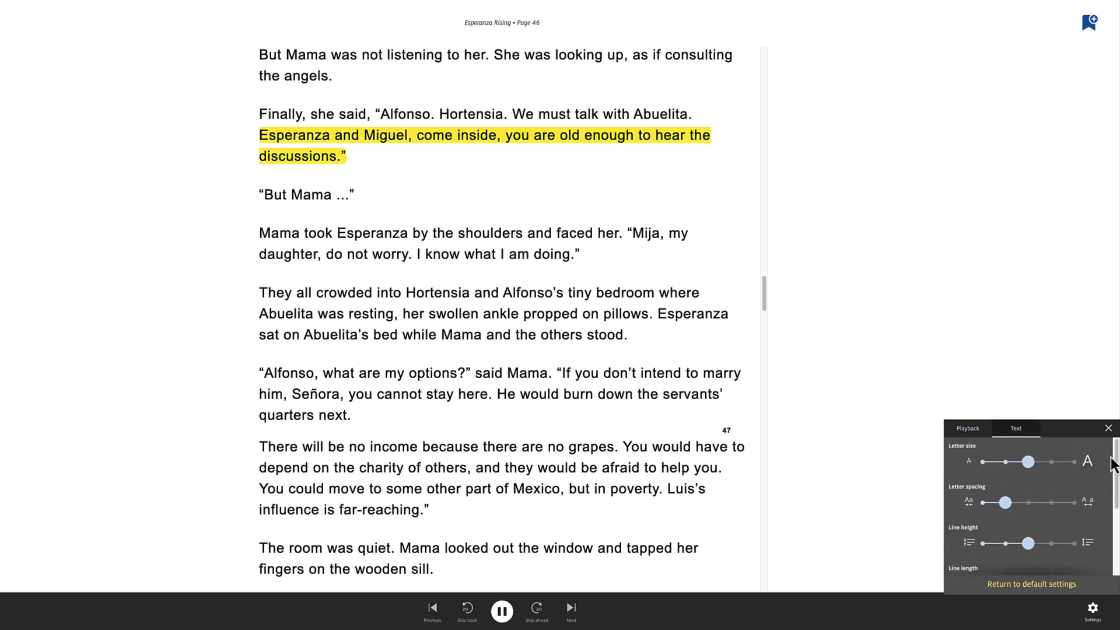
pyautogui.moveTo(1116, 461); pyautogui.dragTo(1117, 495)
pyautogui.scroll(-3, 1028, 514)
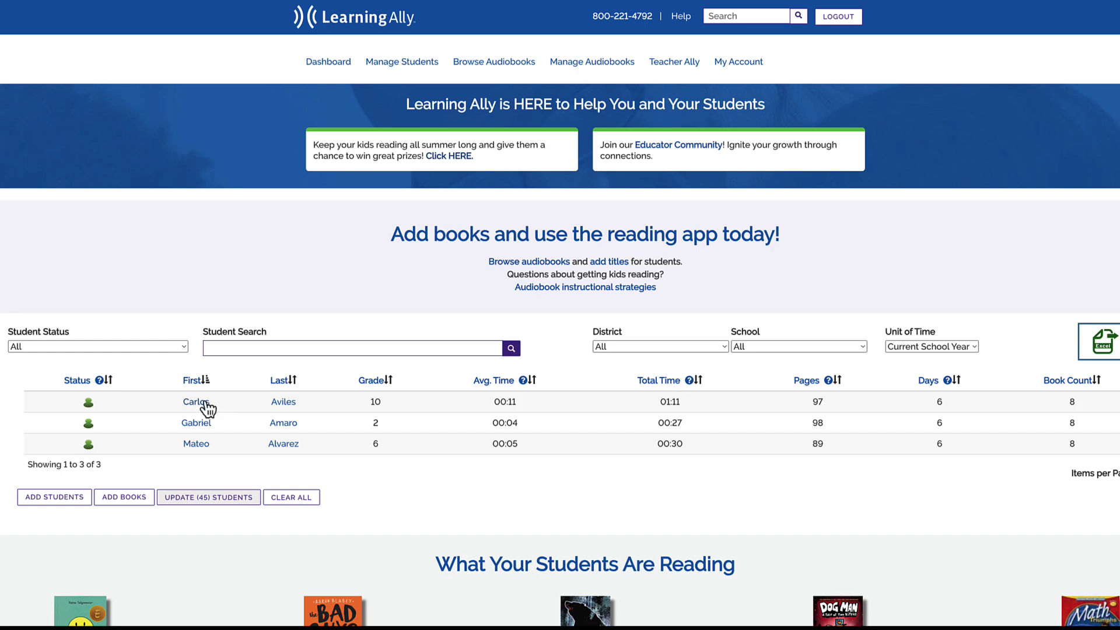
pyautogui.click(198, 402)
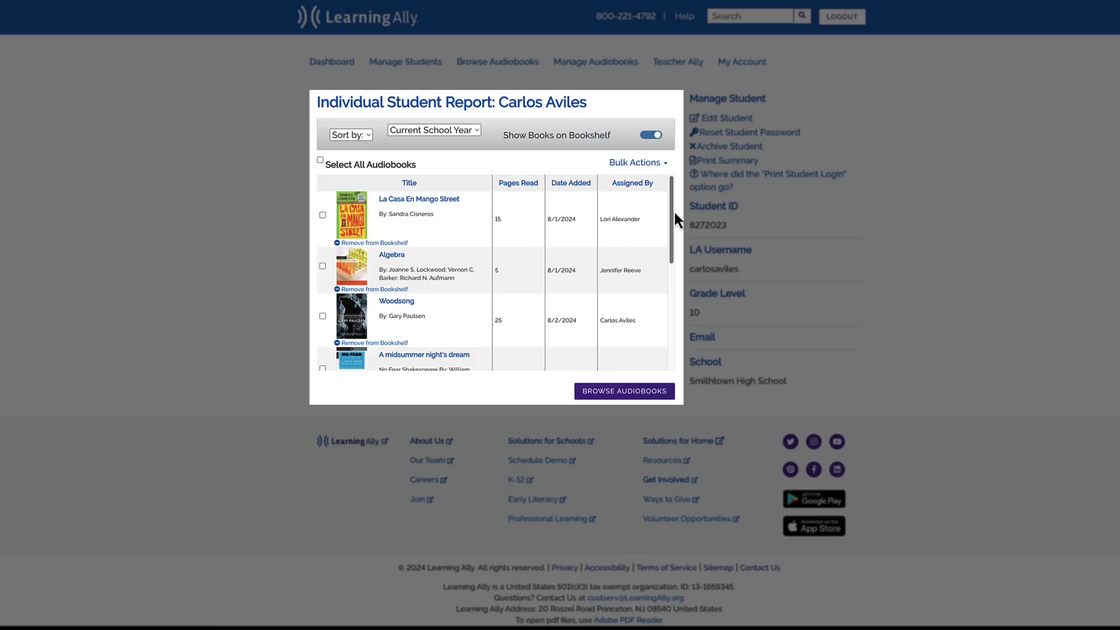
pyautogui.moveTo(673, 213); pyautogui.dragTo(676, 257)
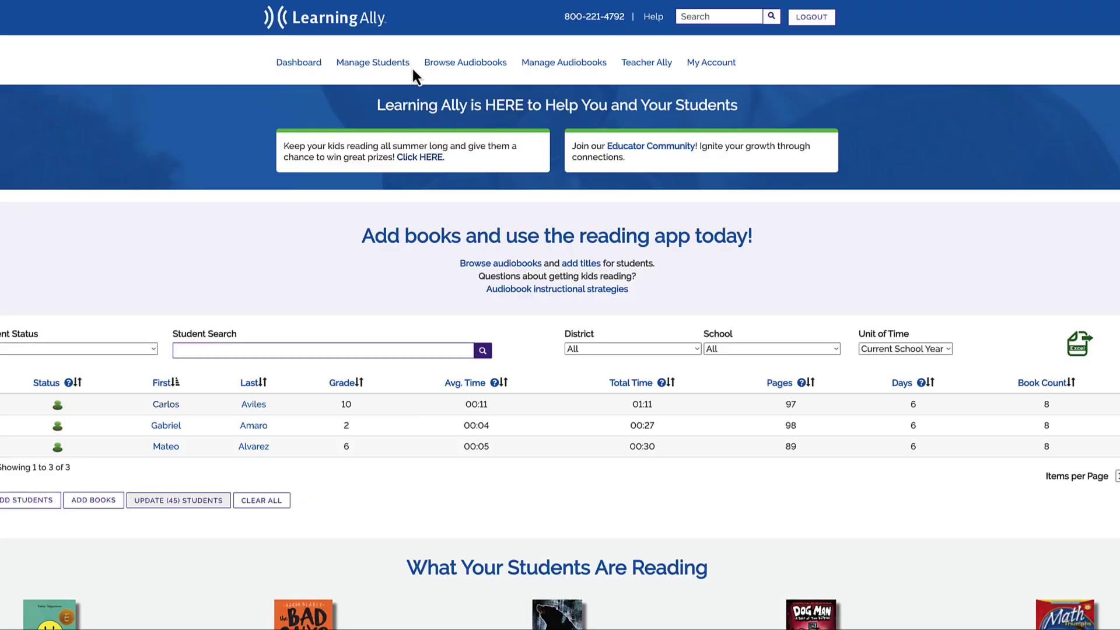
# In Teacher Ally, open the Getting Started with the Audiobook Solution collection
pyautogui.click(647, 63)
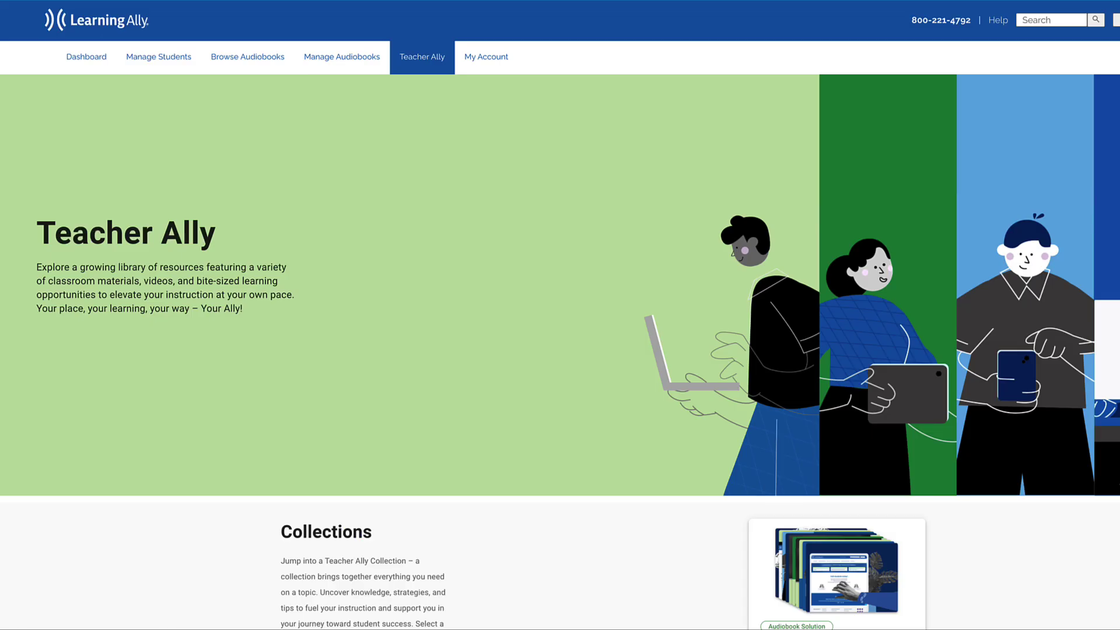
pyautogui.scroll(-2, 560, 315)
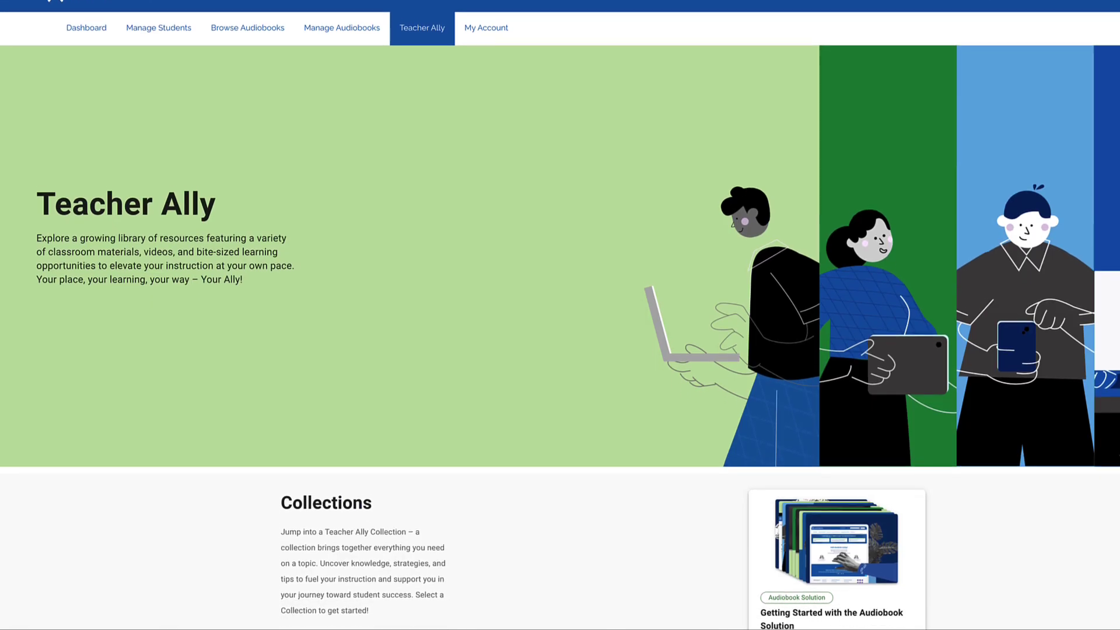
pyautogui.scroll(-2, 559, 315)
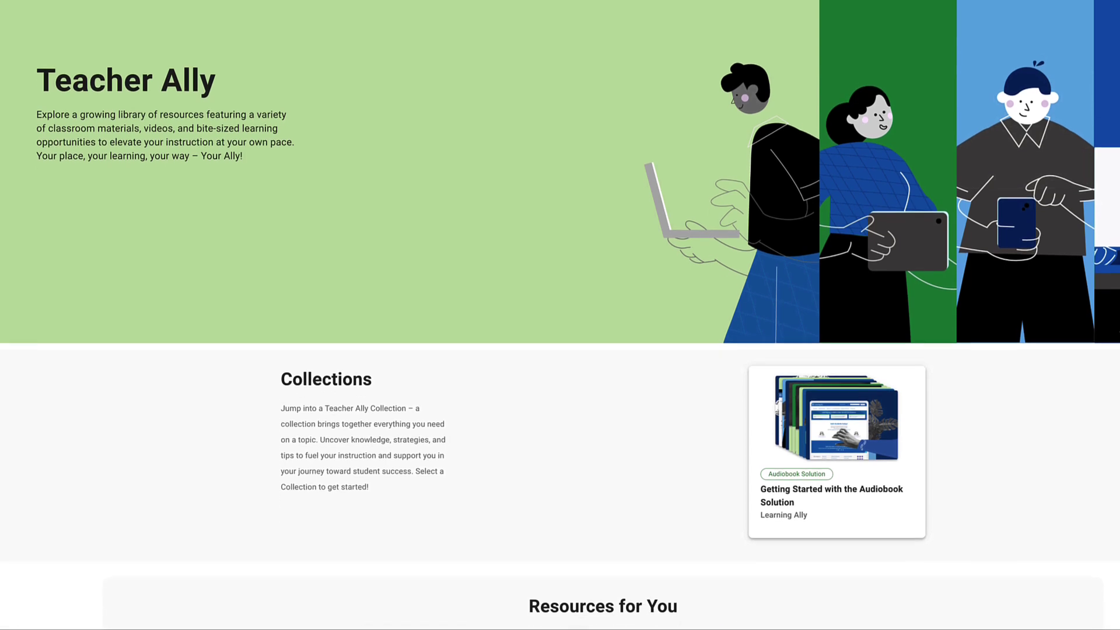
pyautogui.scroll(-2, 560, 315)
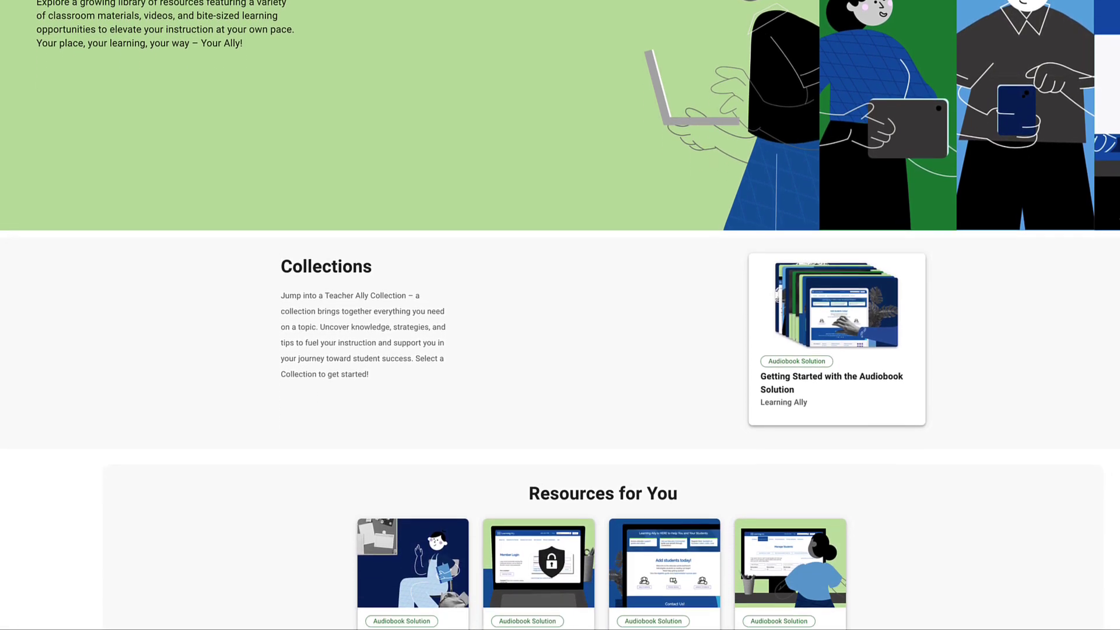
pyautogui.scroll(-1, 560, 315)
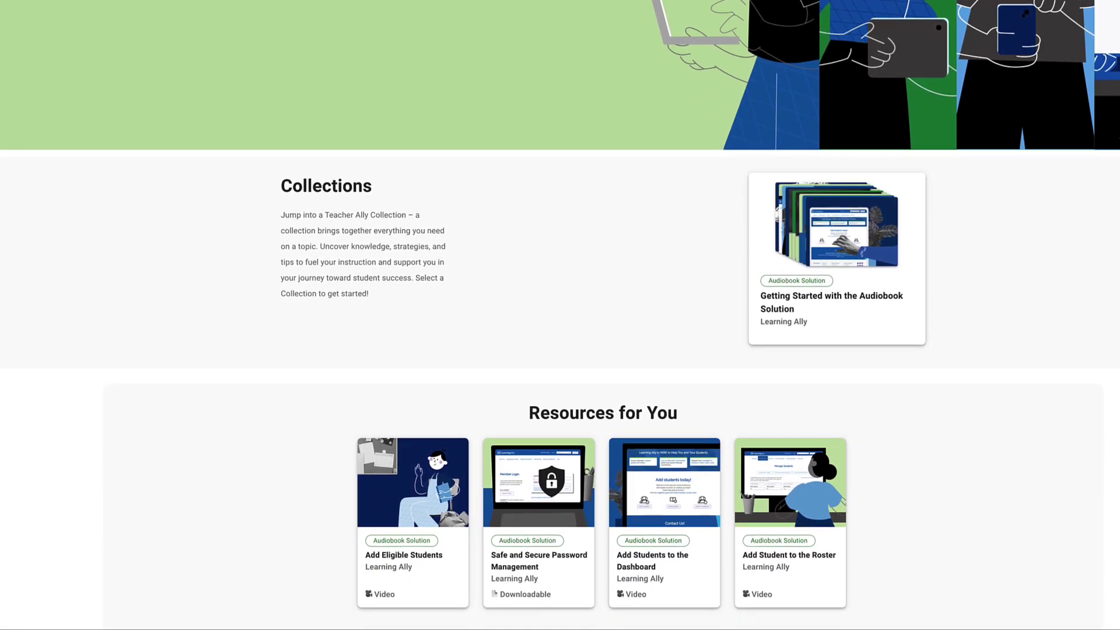
pyautogui.click(833, 256)
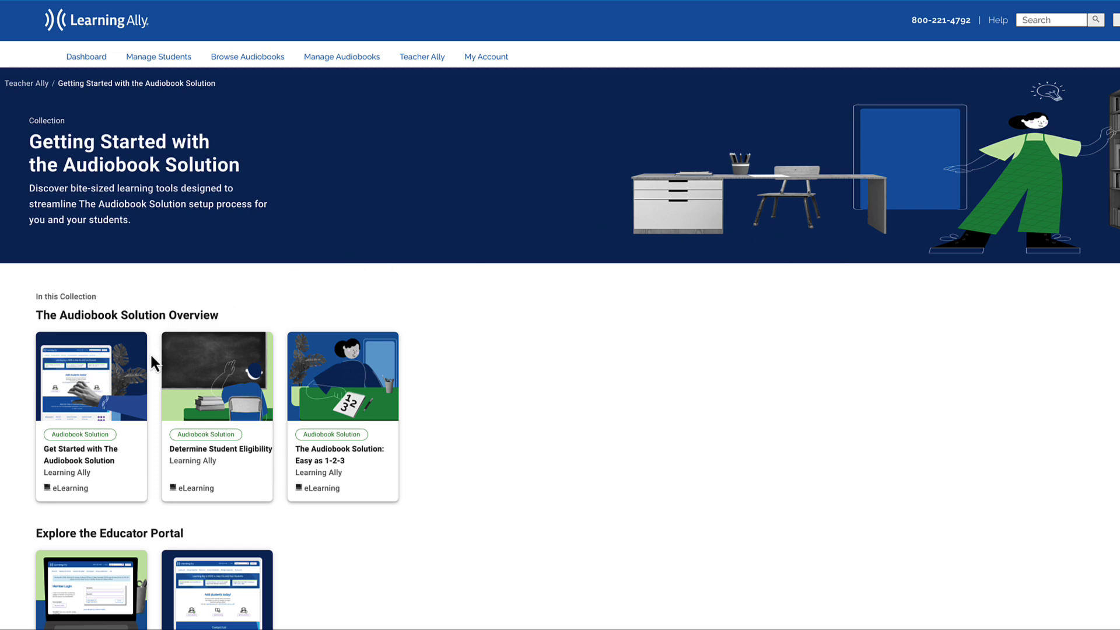
# Start the collection's first eLearning course and scroll to Student Eligibility
pyautogui.click(95, 426)
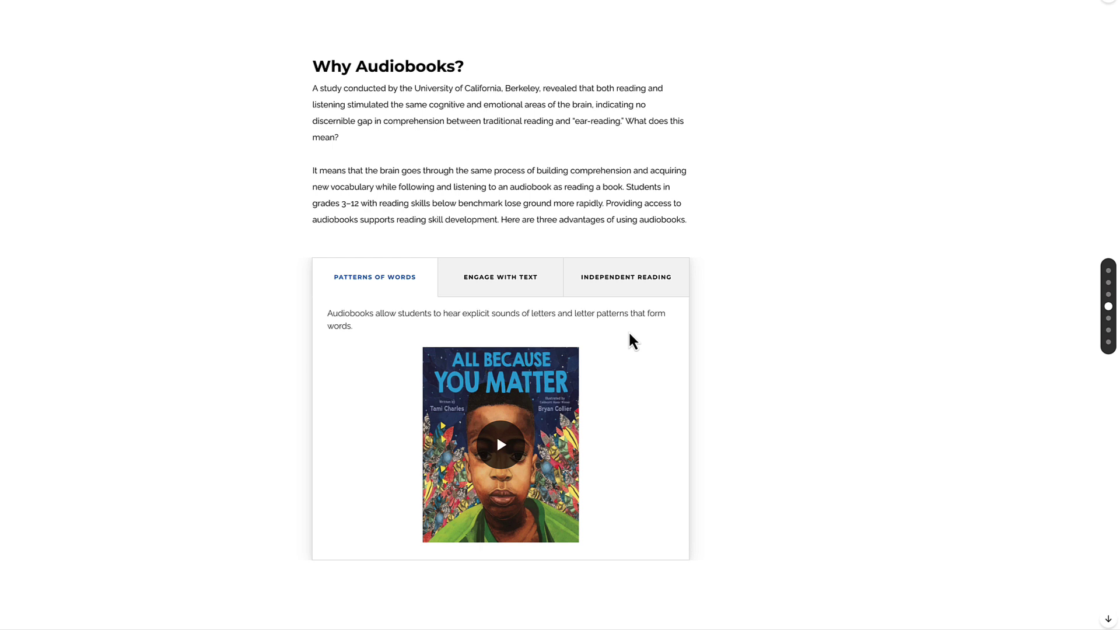
pyautogui.scroll(-2, 628, 330)
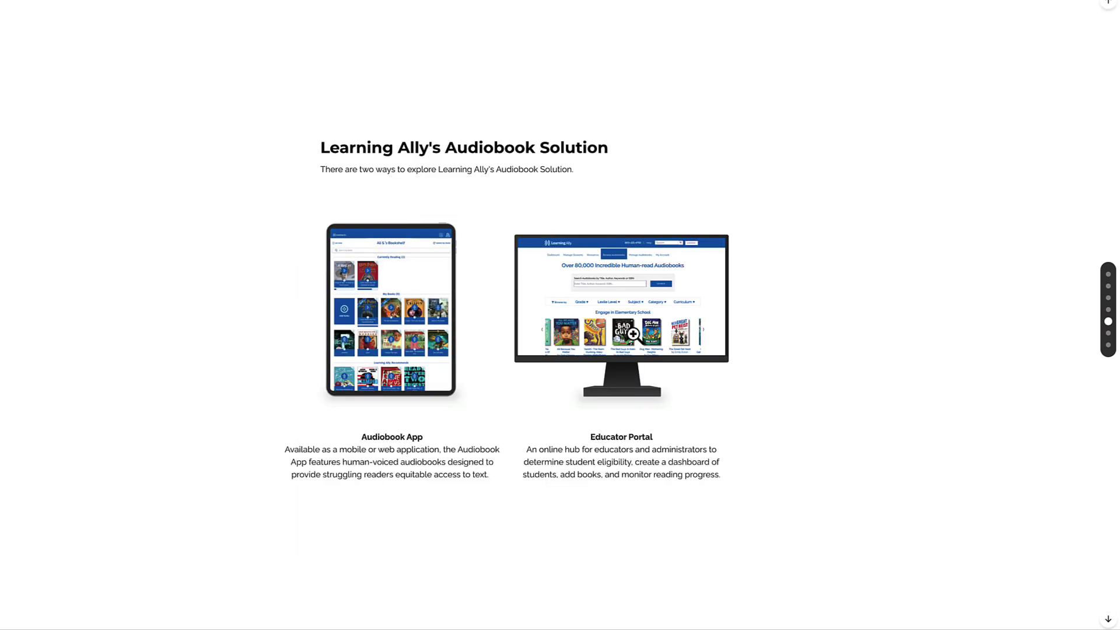
pyautogui.scroll(-2, 633, 334)
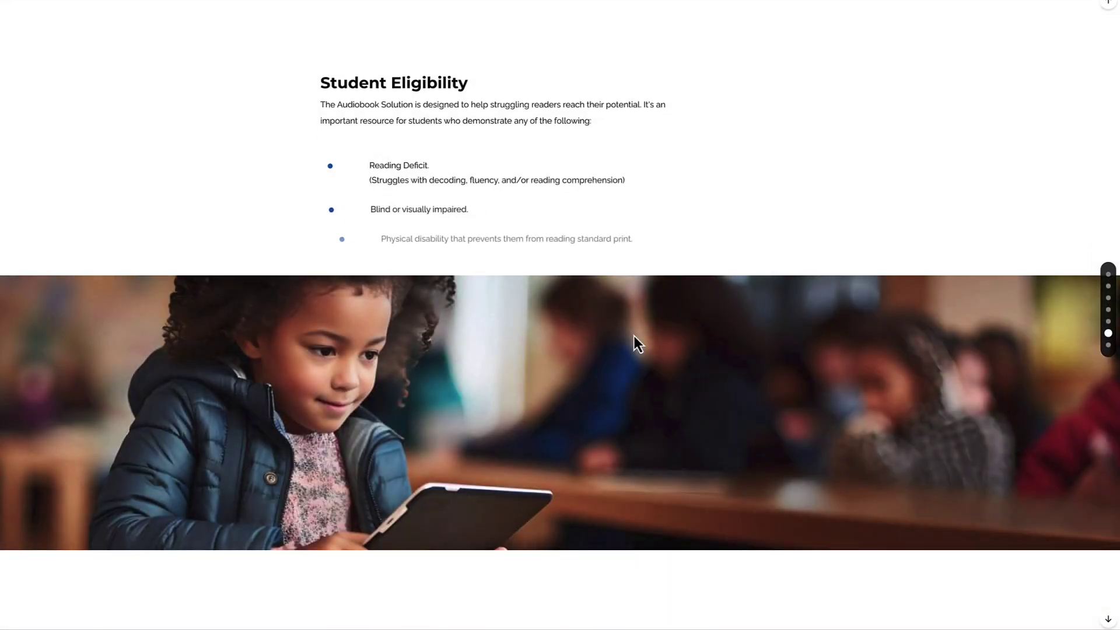